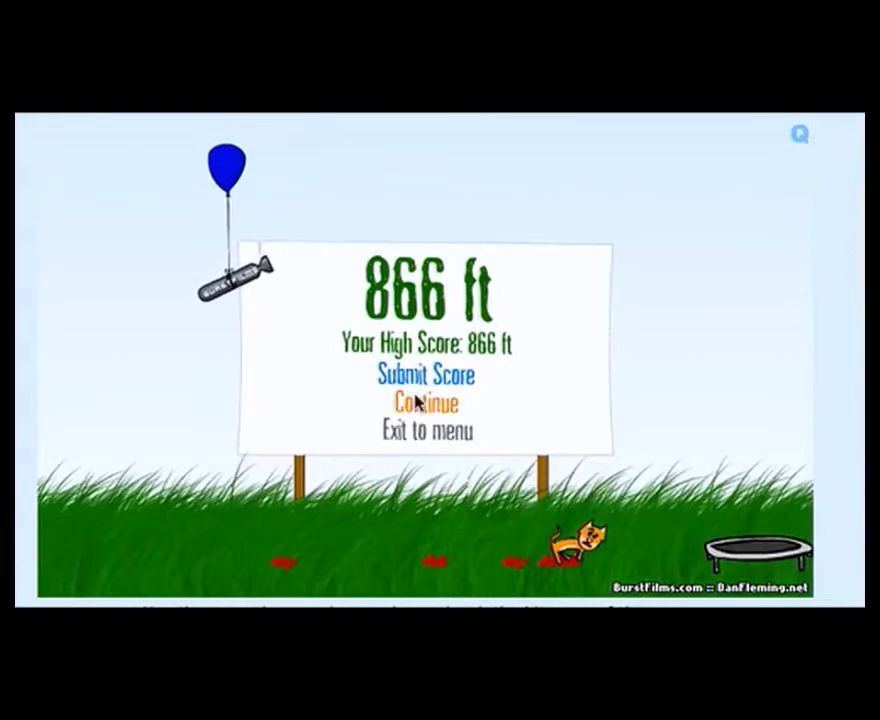
- Continue from the 866 ft score board to begin a fresh round
click(433, 410)
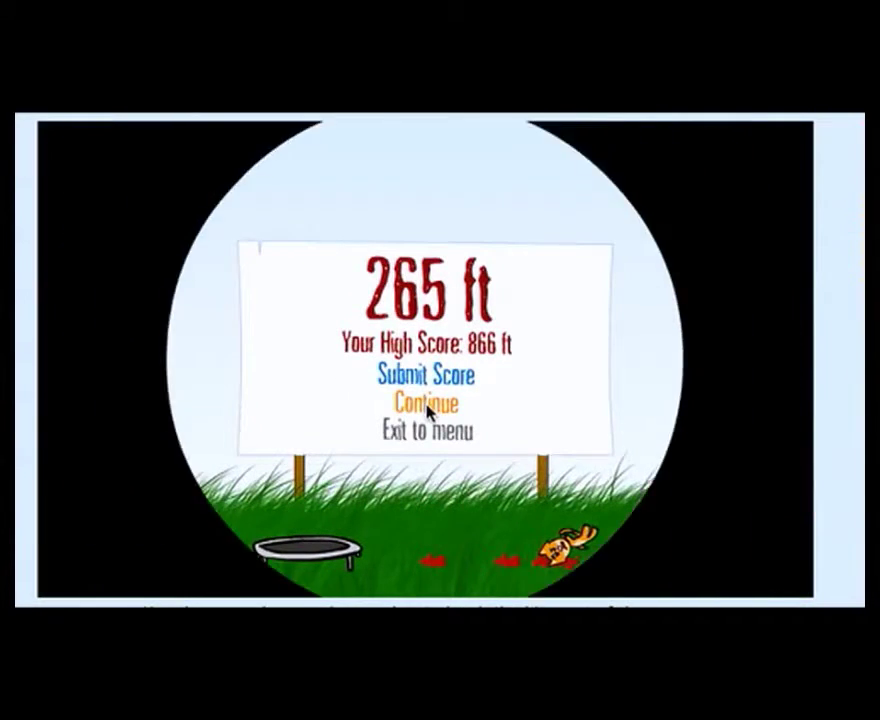
- Continue past the 265 ft result, then start another round after the kitten lands
click(430, 405)
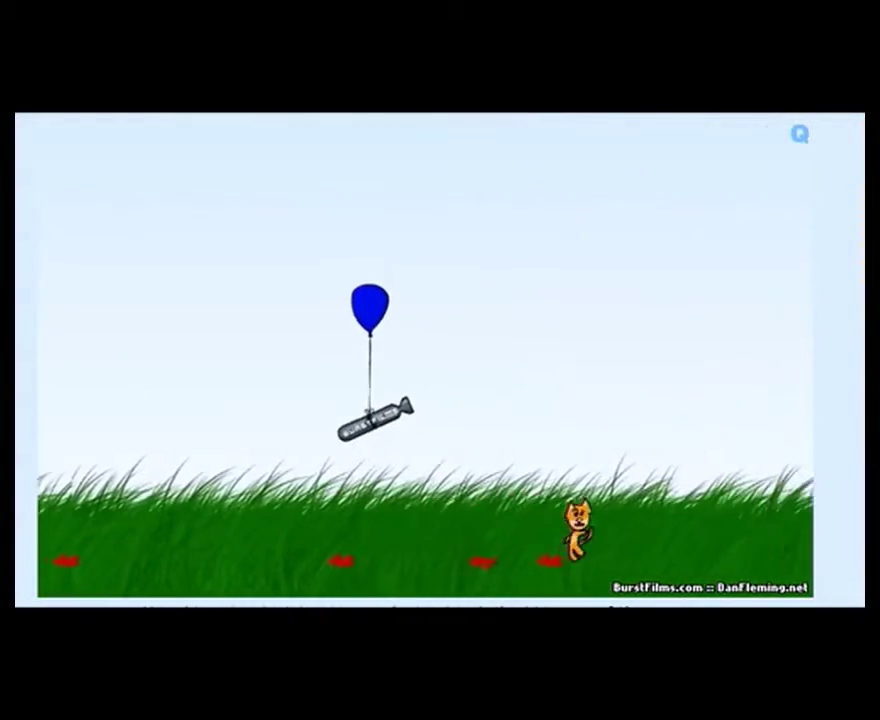
click(452, 412)
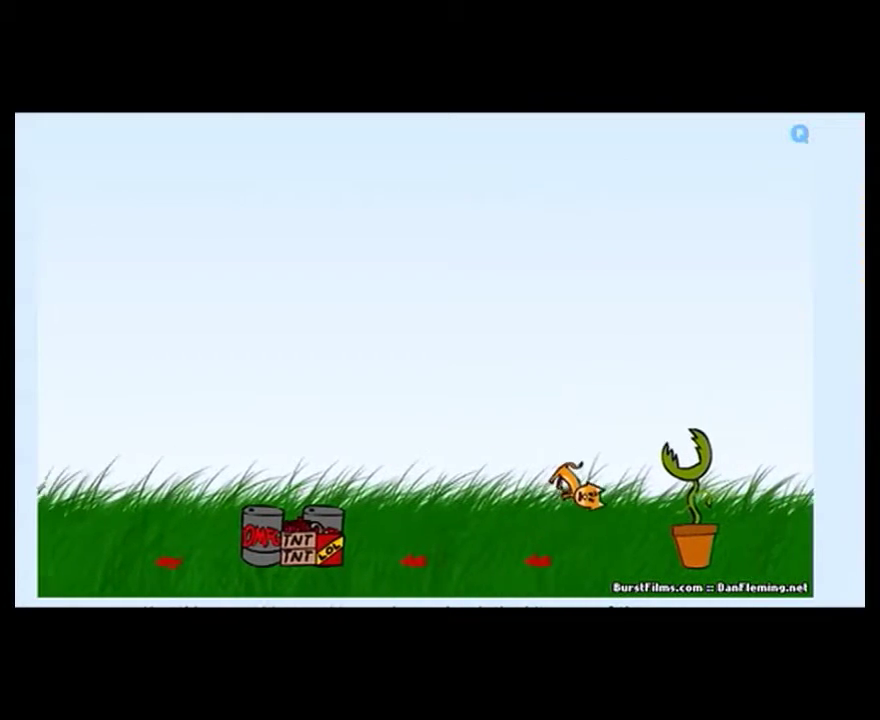
- Continue after the 61 ft result, then start a new round after the game ends
click(425, 405)
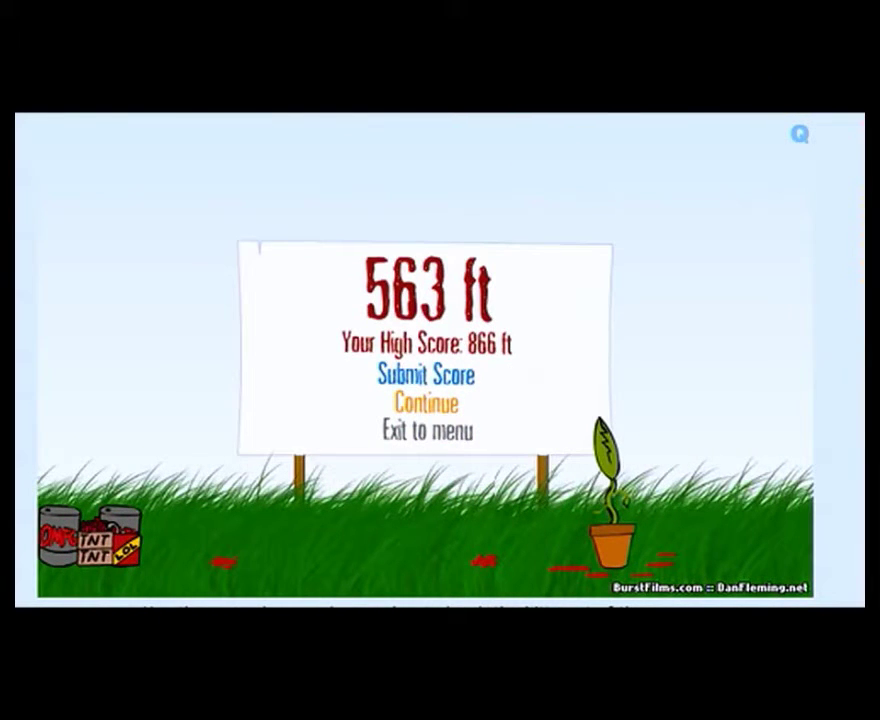
click(425, 403)
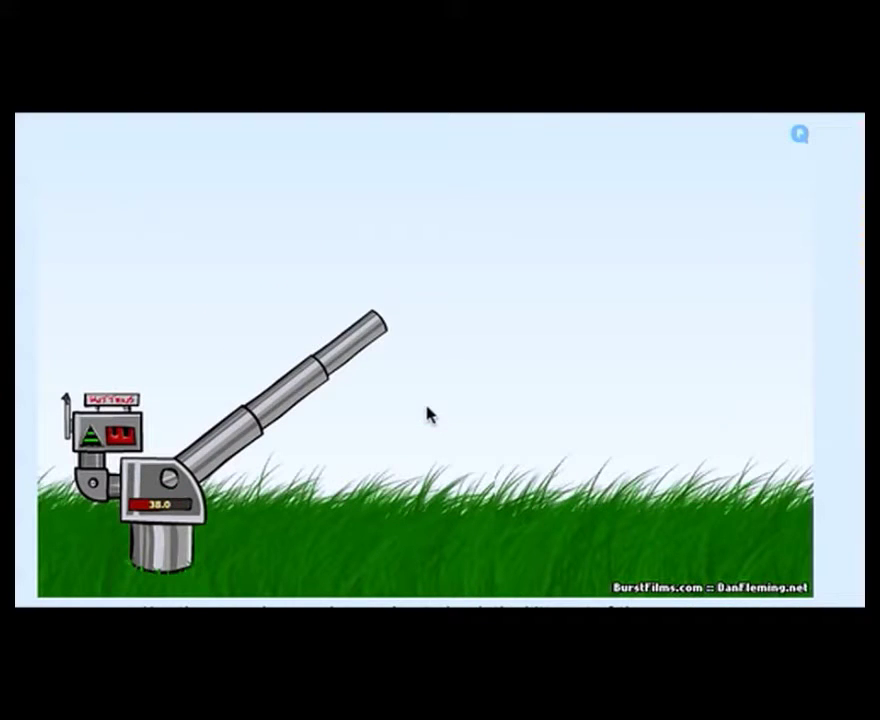
- Raise the cannon barrel and fire the kitten for a 207 ft flight
key(Up)
key(space)
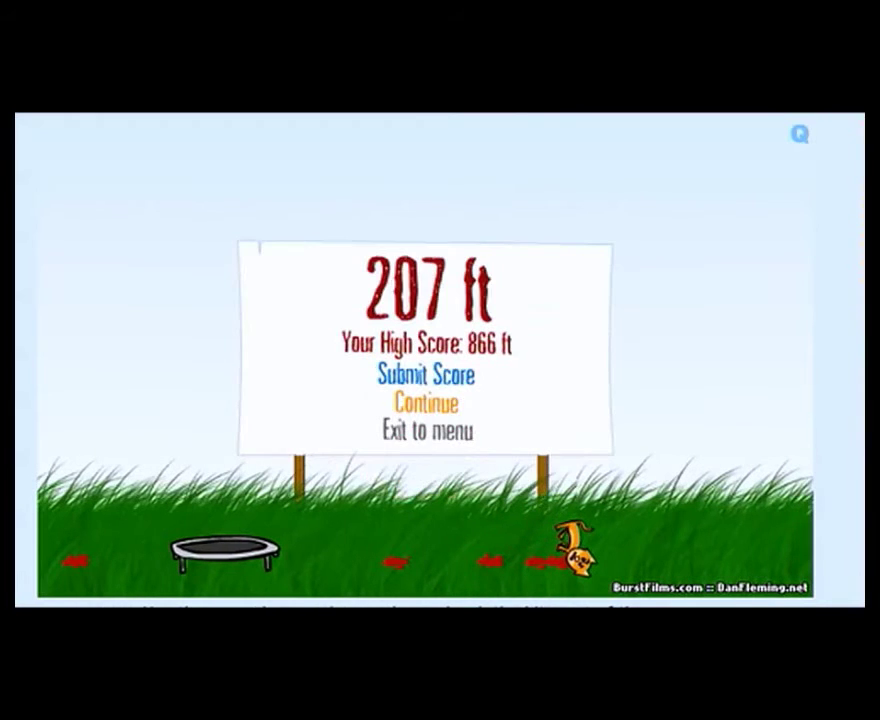
- Continue from the score board and fire the cannon to launch the kitten
click(440, 405)
click(445, 405)
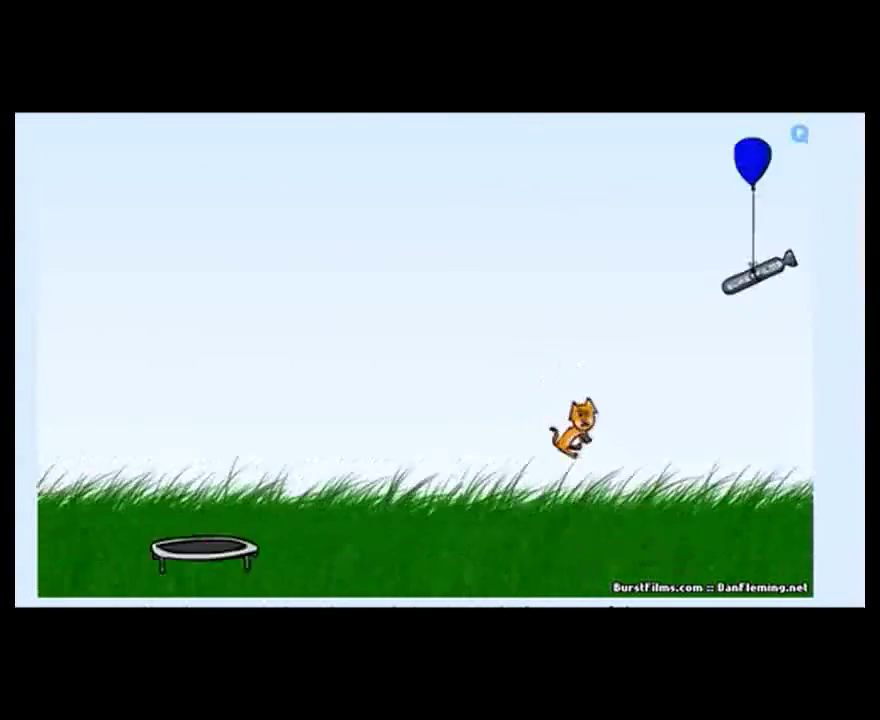
- Dismiss the 901 ft high-score board with space to start the next launch
key(space)
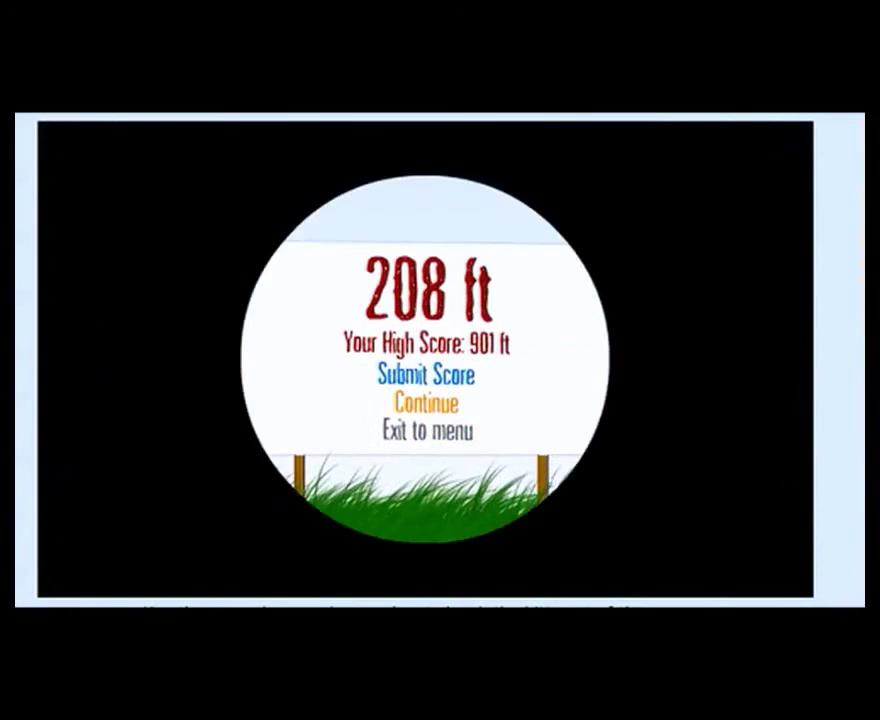